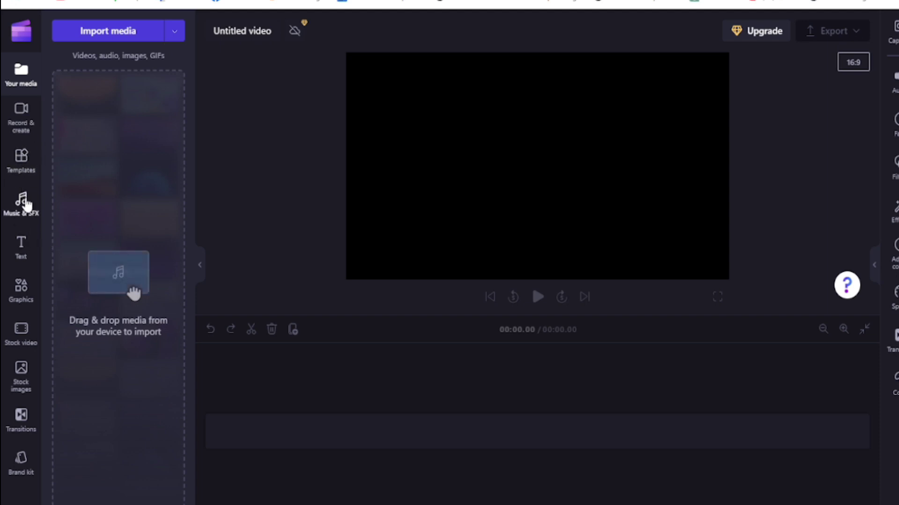
{"action": "left_click", "coordinate": [21, 252]}
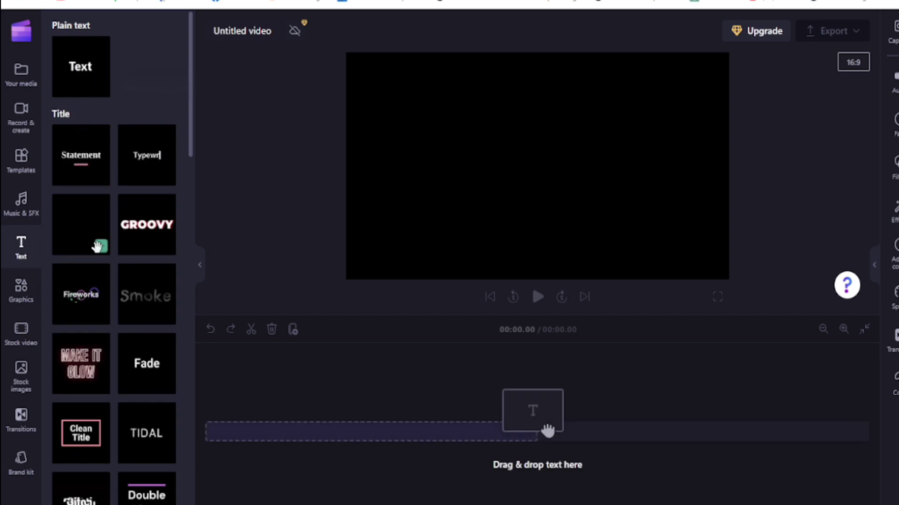
{"action": "scroll", "coordinate": [136, 395], "scroll_direction": "down", "scroll_amount": 6}
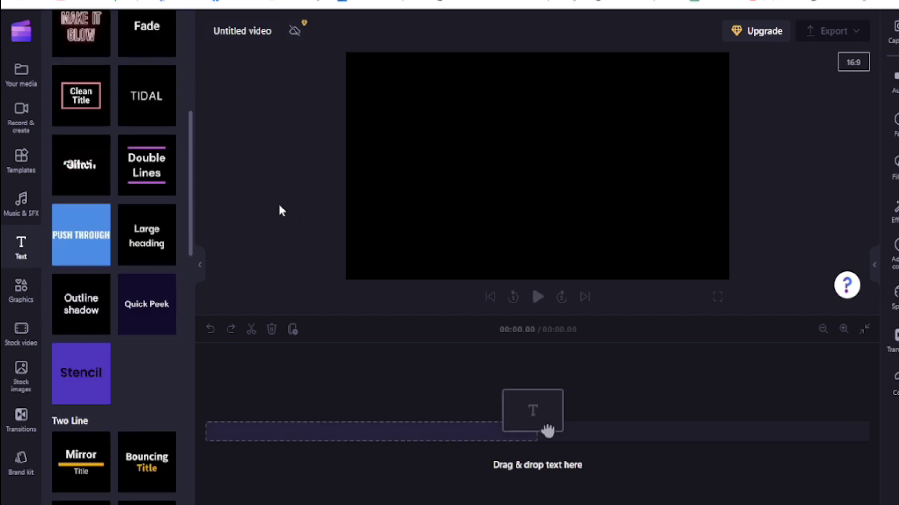
{"action": "scroll", "coordinate": [128, 189], "scroll_direction": "up", "scroll_amount": 2}
{"action": "scroll", "coordinate": [129, 192], "scroll_direction": "up", "scroll_amount": 4}
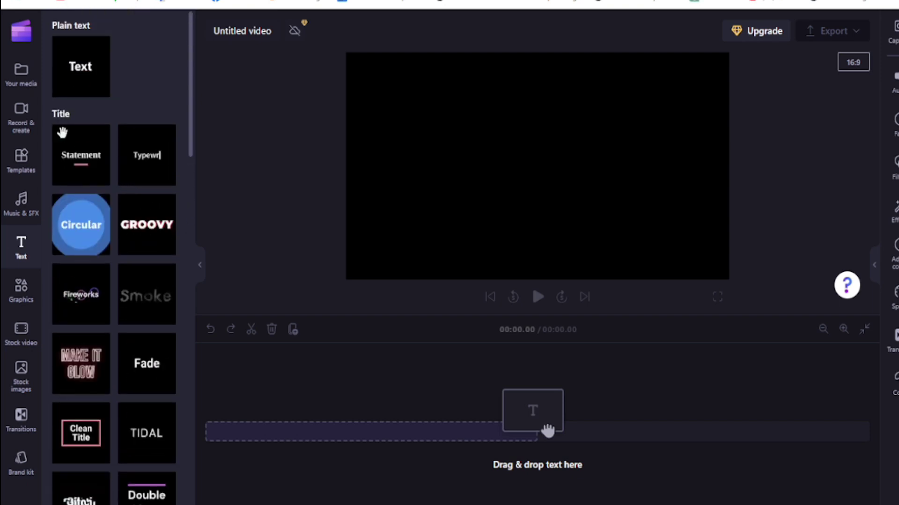
Start a text-to-speech recording and write its script: a greeting with the speaker's name, then "and I'm from USA and welcome to my video".
{"action": "left_click", "coordinate": [19, 124]}
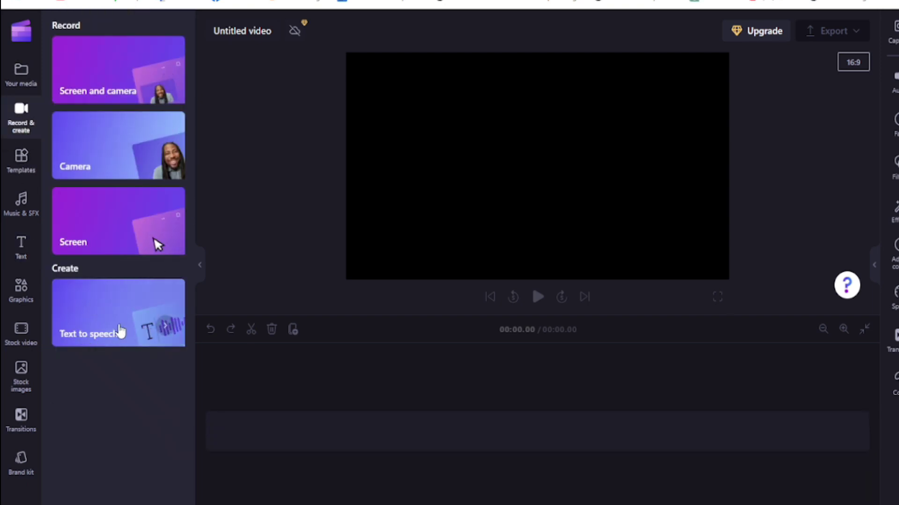
{"action": "left_click", "coordinate": [120, 330]}
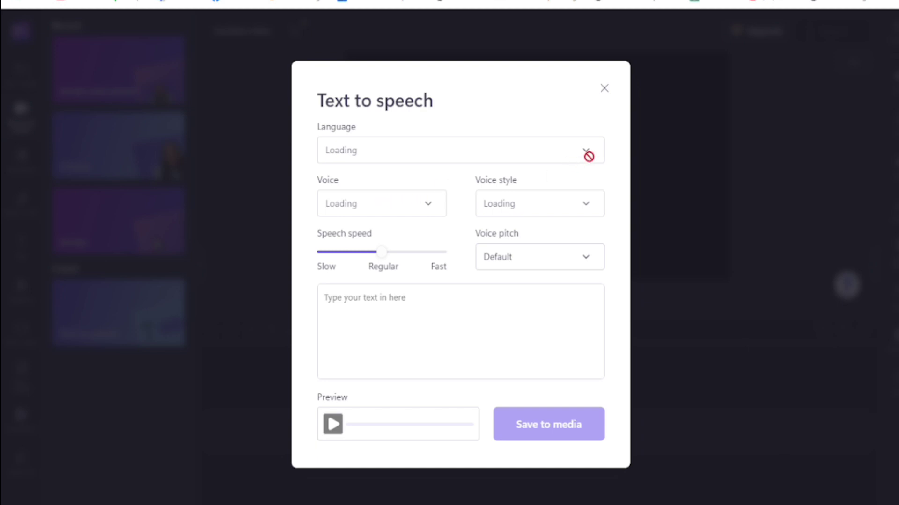
{"action": "left_click", "coordinate": [409, 302]}
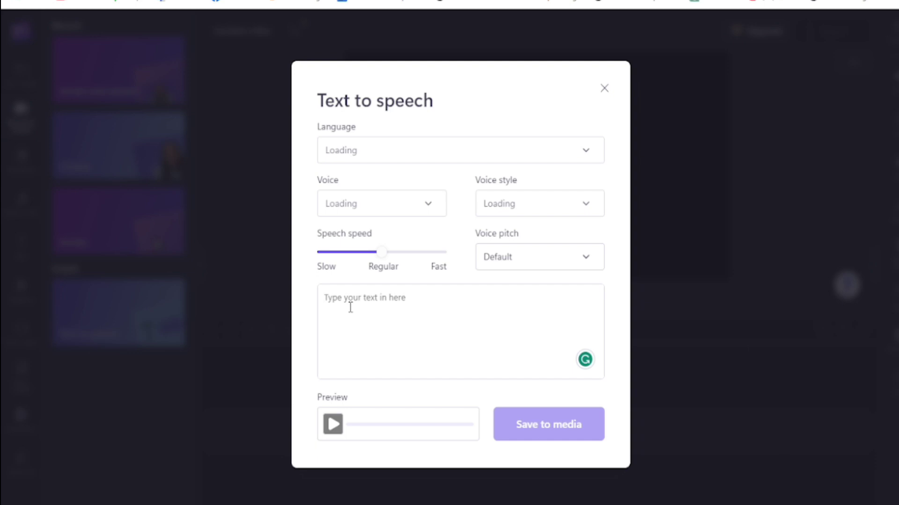
{"action": "type", "text": "Hello, My name is lora and I'm from USA and"}
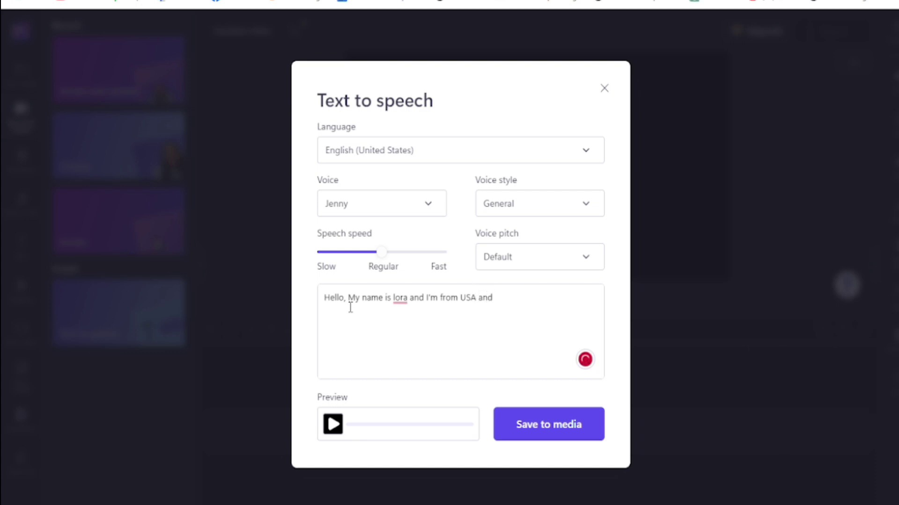
{"action": "type", "text": "come to my video"}
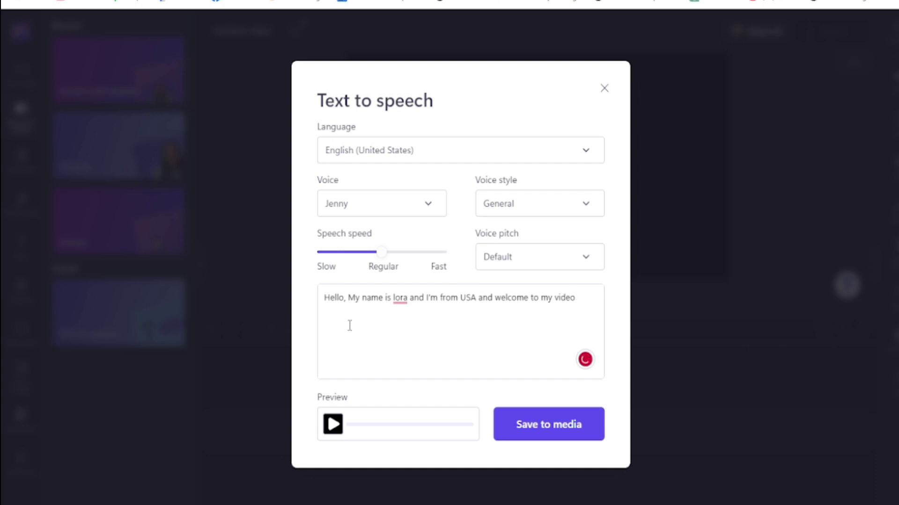
Look through the available text-to-speech languages without changing the selection.
{"action": "left_click", "coordinate": [453, 158]}
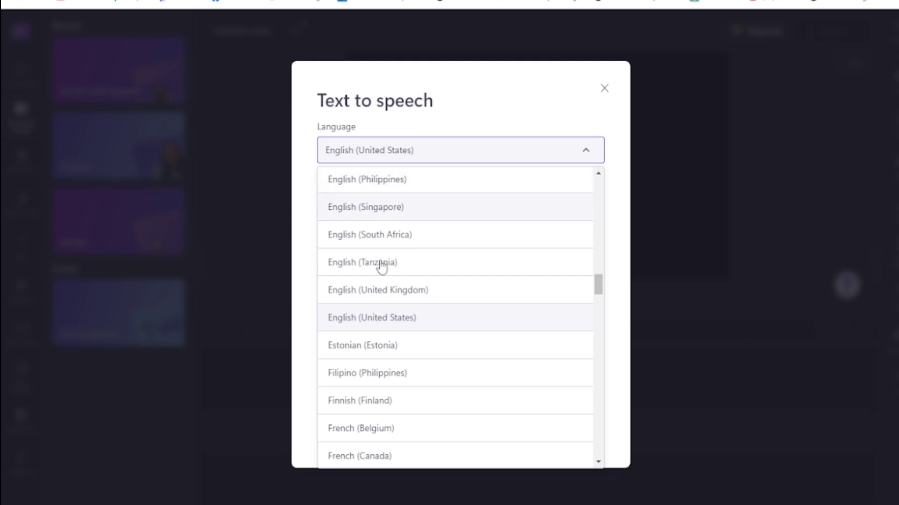
{"action": "scroll", "coordinate": [408, 389], "scroll_direction": "down", "scroll_amount": 2}
{"action": "scroll", "coordinate": [405, 389], "scroll_direction": "down", "scroll_amount": 4}
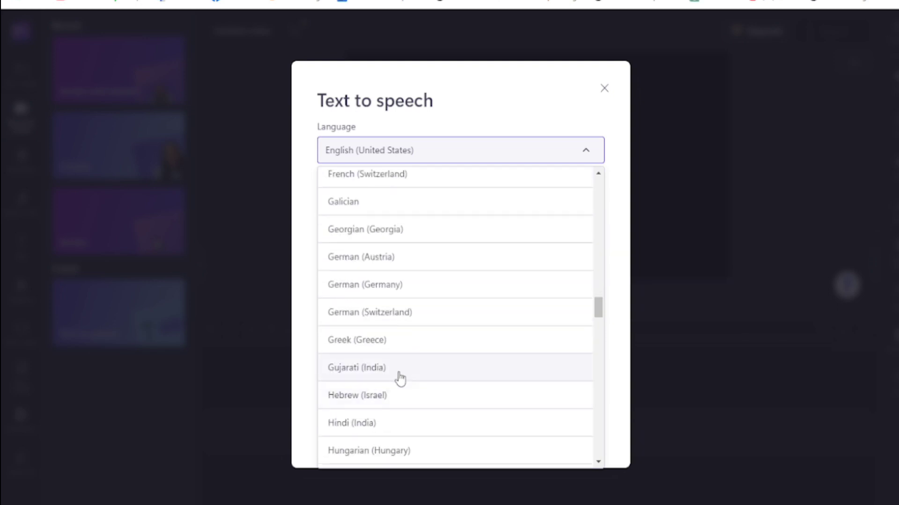
{"action": "scroll", "coordinate": [437, 307], "scroll_direction": "down", "scroll_amount": 6}
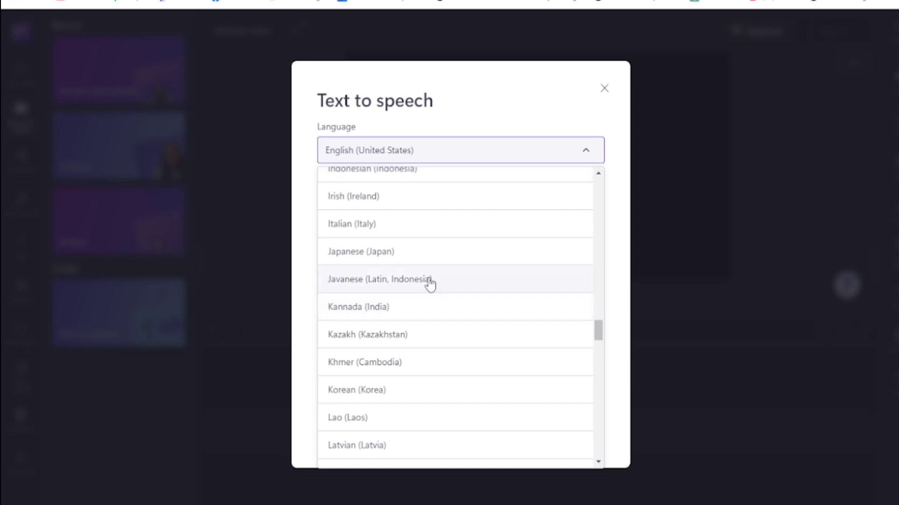
{"action": "scroll", "coordinate": [431, 281], "scroll_direction": "up", "scroll_amount": 6}
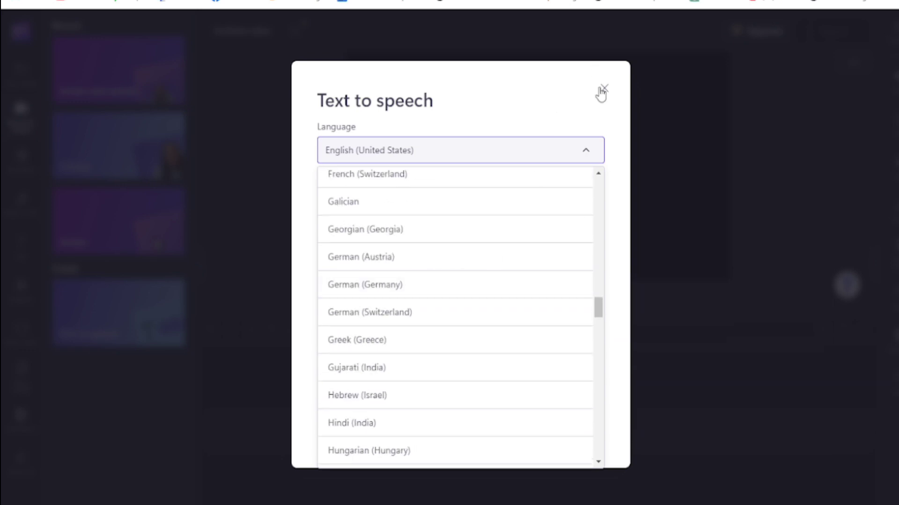
{"action": "left_click", "coordinate": [471, 116]}
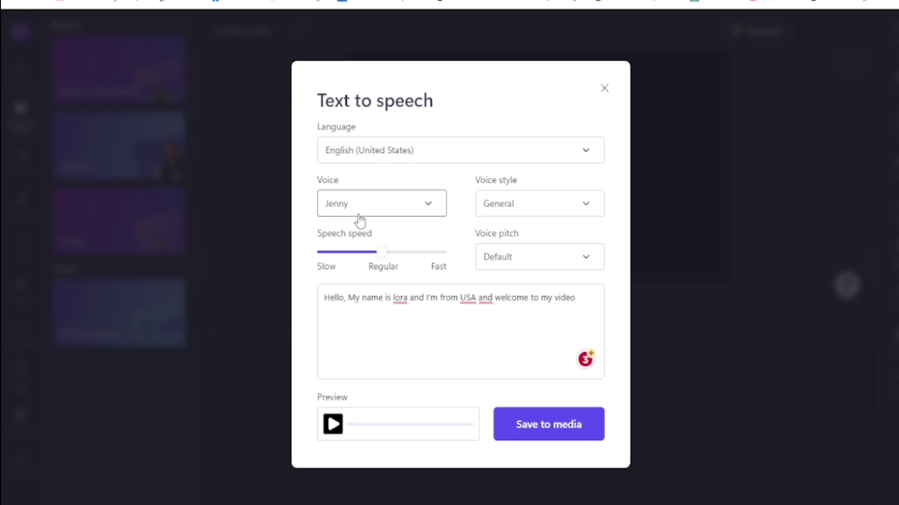
Review the voice, voice style and voice pitch options, keeping the current choices.
{"action": "left_click", "coordinate": [393, 207]}
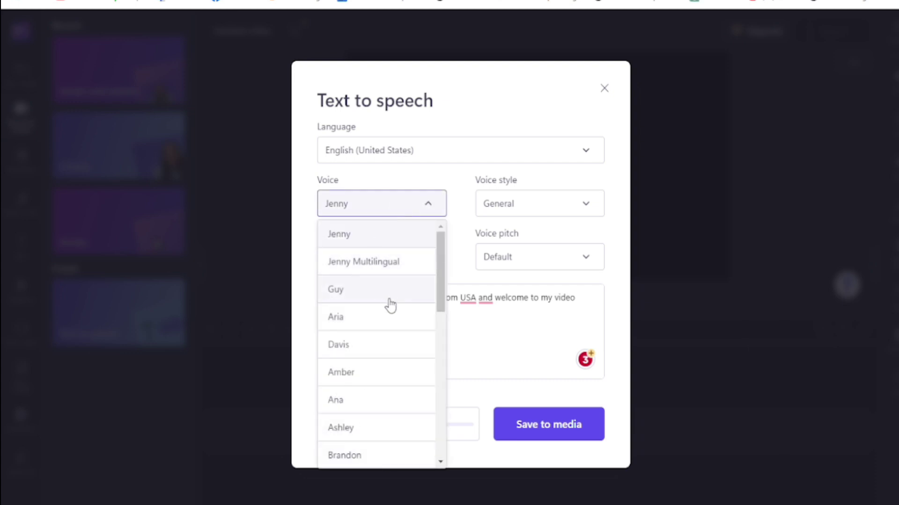
{"action": "left_click", "coordinate": [383, 162]}
{"action": "left_click", "coordinate": [471, 105]}
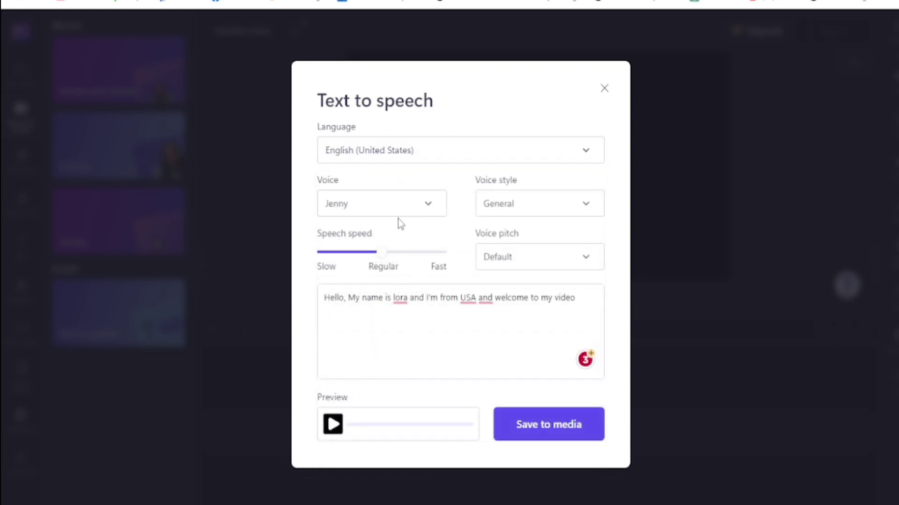
{"action": "left_click", "coordinate": [531, 213]}
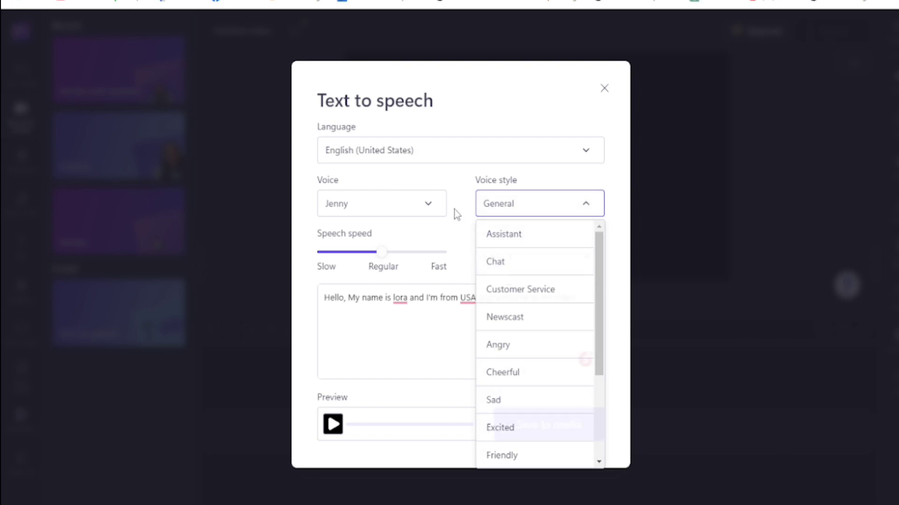
{"action": "left_click", "coordinate": [494, 205]}
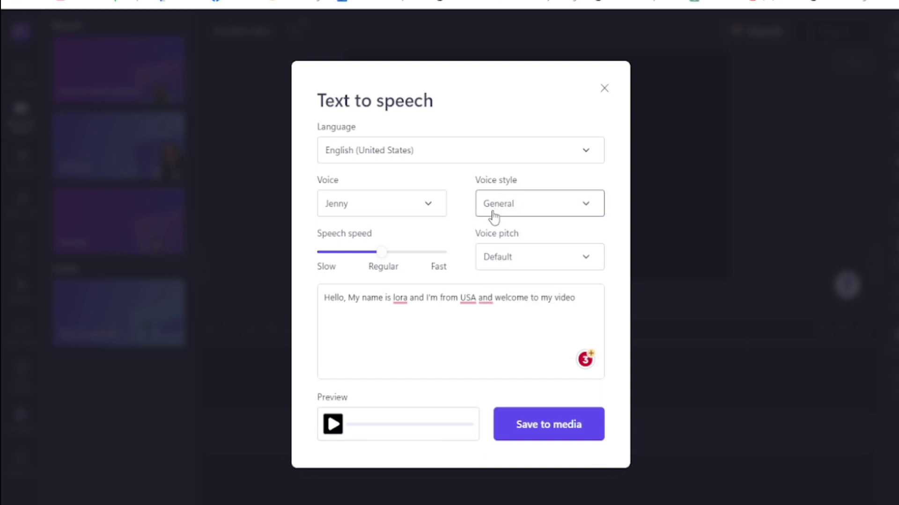
{"action": "left_click", "coordinate": [535, 259]}
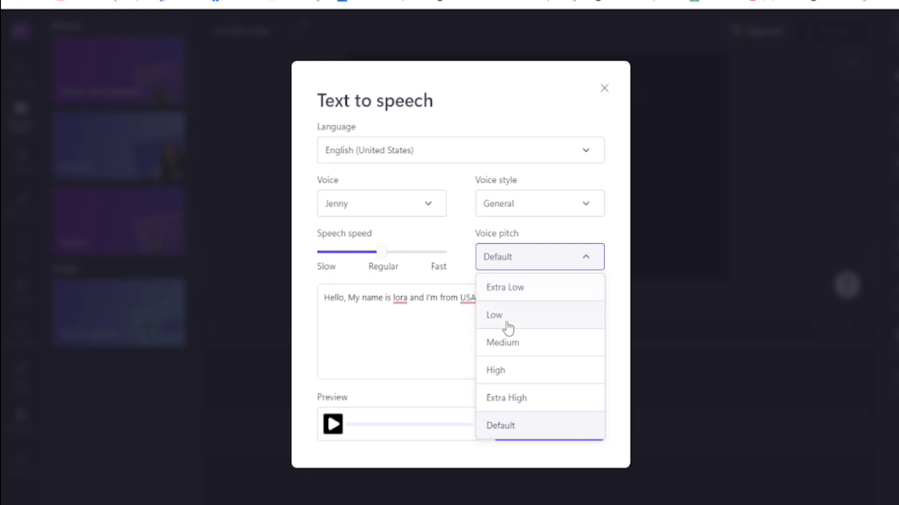
{"action": "left_click", "coordinate": [450, 329]}
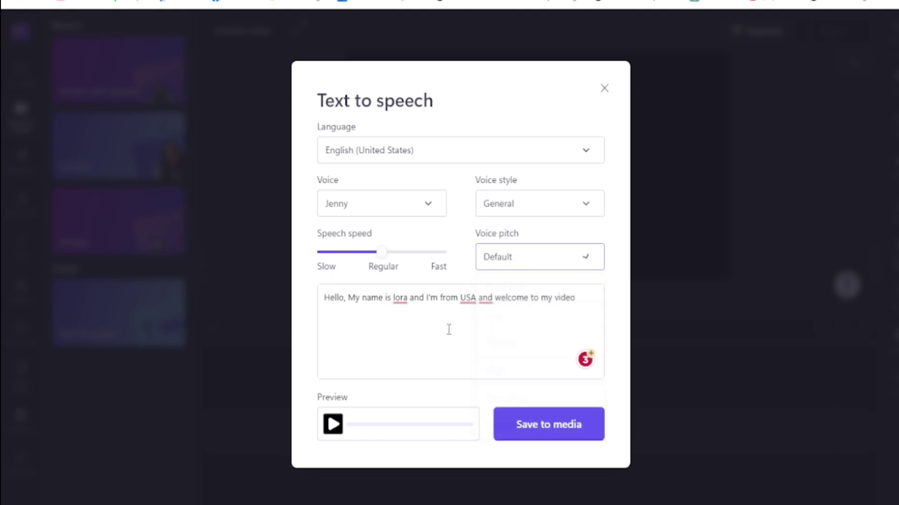
{"action": "mouse_move", "coordinate": [468, 302]}
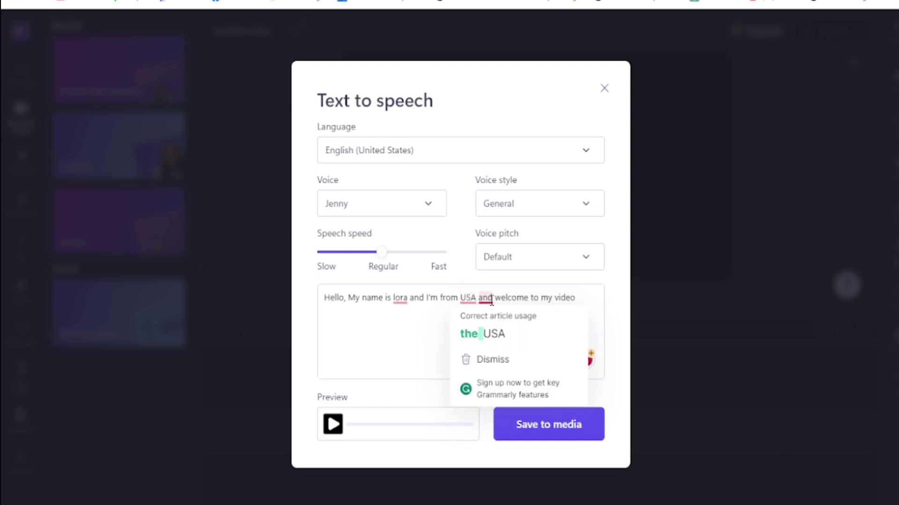
{"action": "left_click", "coordinate": [427, 343]}
{"action": "mouse_move", "coordinate": [469, 298]}
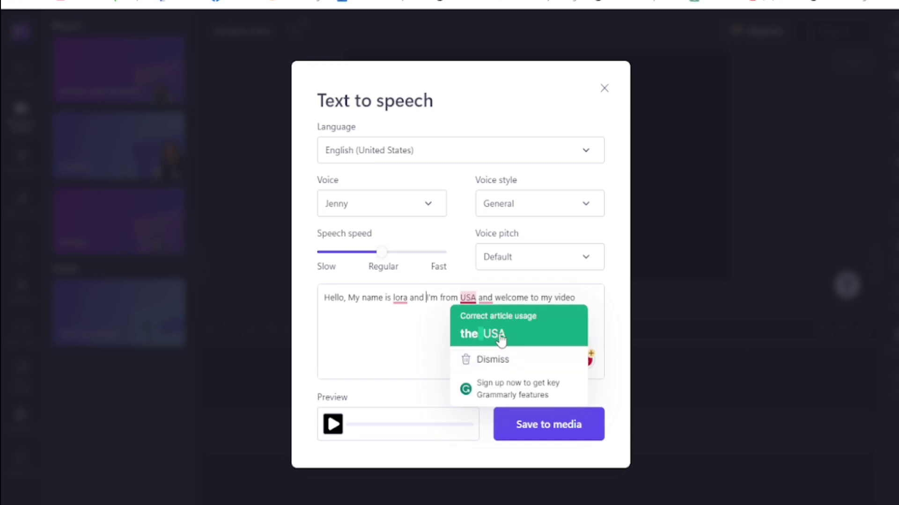
Save the previewed voiceover to the media library and place it at the start of the timeline.
{"action": "left_click", "coordinate": [333, 426]}
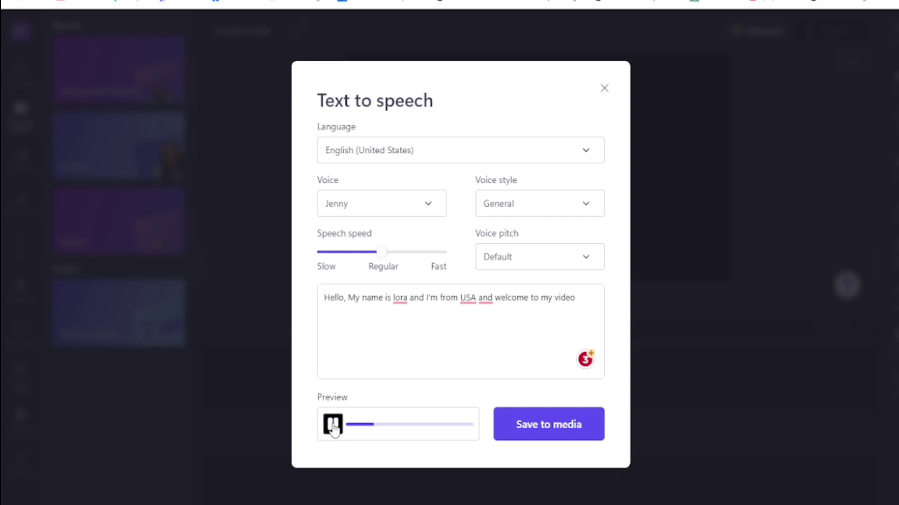
{"action": "left_click", "coordinate": [333, 425]}
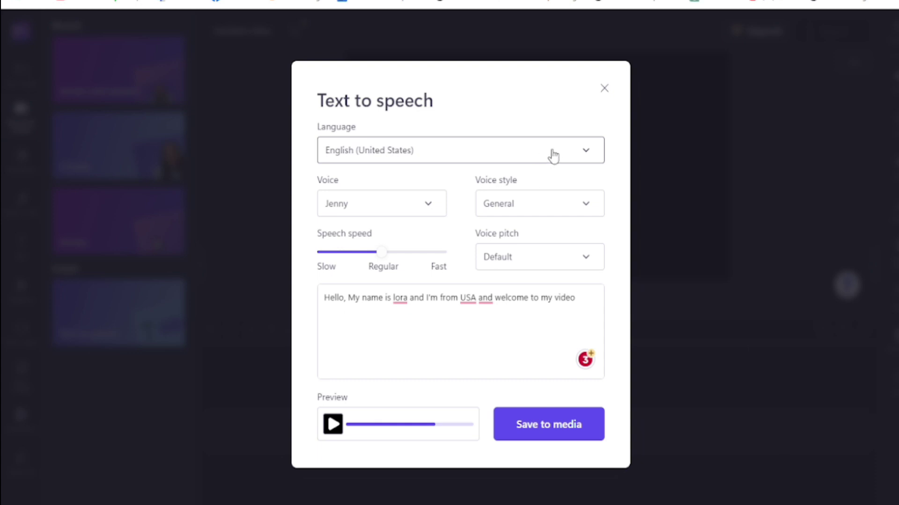
{"action": "left_click", "coordinate": [557, 430]}
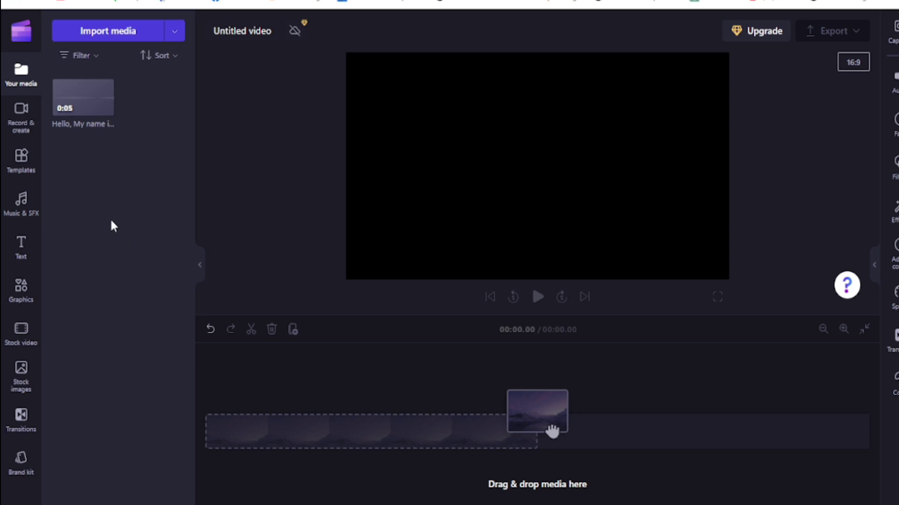
{"action": "left_click_drag", "start_coordinate": [78, 97], "coordinate": [369, 447]}
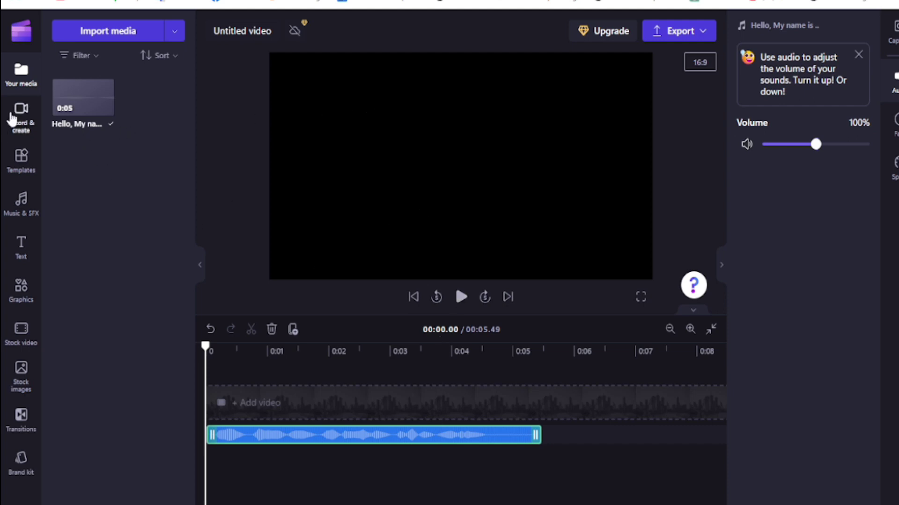
Add the free Real people stock image "young hipster woman in the city" to the media library and timeline.
{"action": "left_click", "coordinate": [14, 119]}
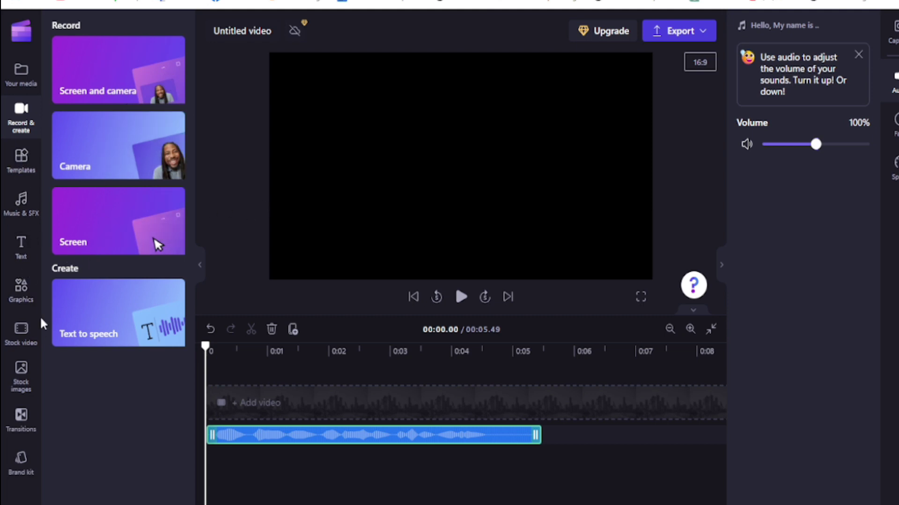
{"action": "left_click", "coordinate": [20, 383]}
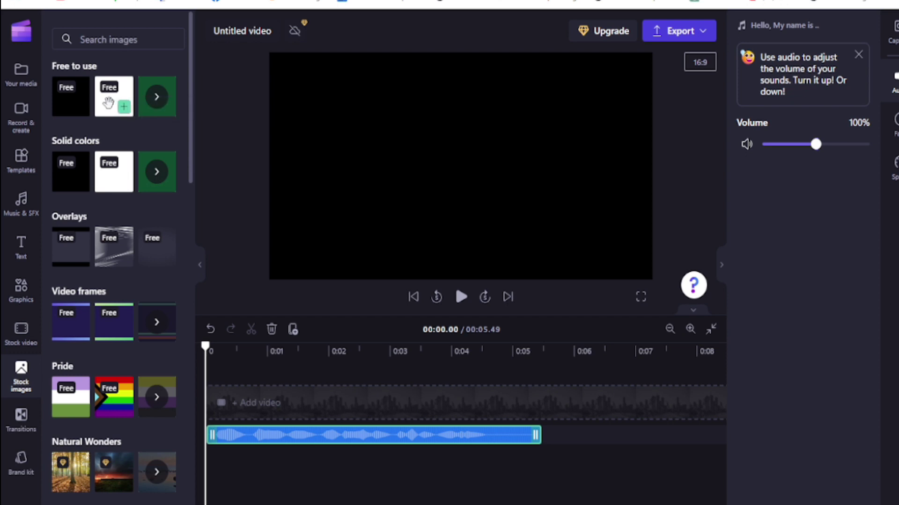
{"action": "scroll", "coordinate": [66, 213], "scroll_direction": "down", "scroll_amount": 7}
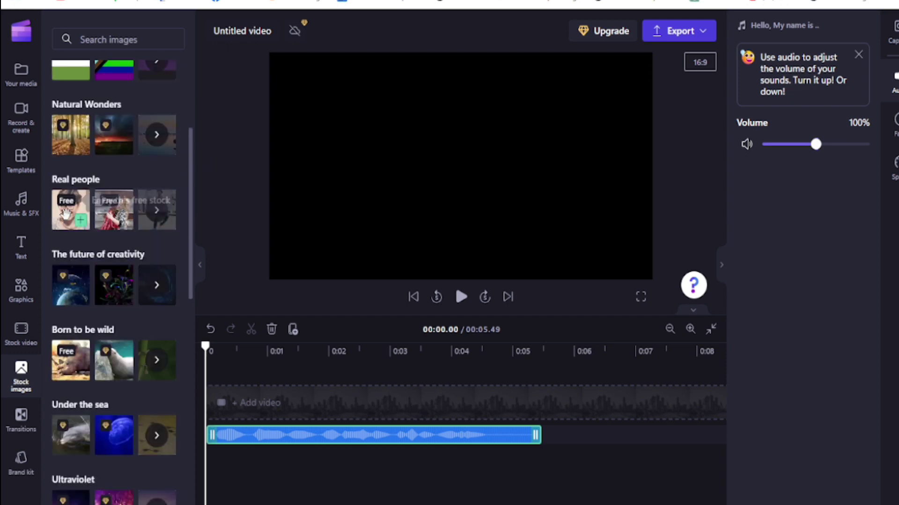
{"action": "left_click", "coordinate": [66, 228]}
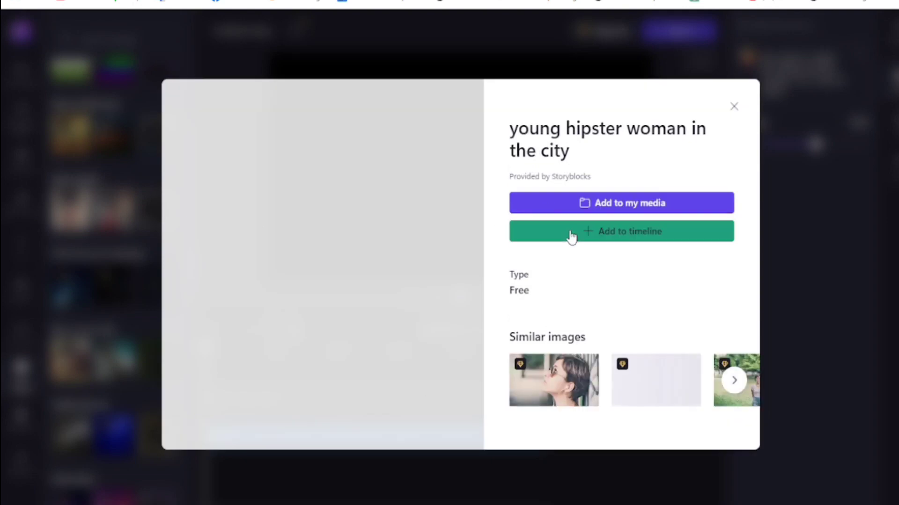
{"action": "left_click", "coordinate": [606, 212]}
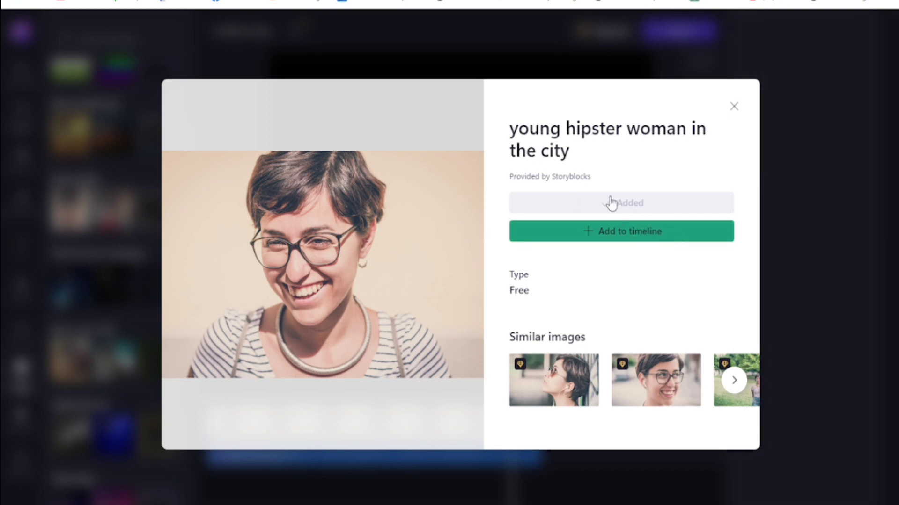
{"action": "left_click", "coordinate": [733, 106]}
{"action": "left_click", "coordinate": [789, 164]}
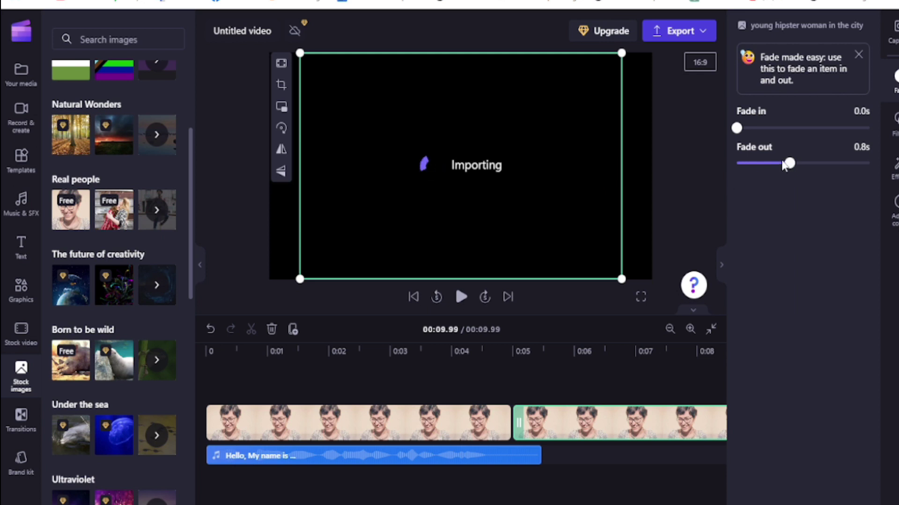
{"action": "left_click_drag", "start_coordinate": [788, 163], "coordinate": [736, 164]}
{"action": "mouse_move", "coordinate": [439, 149]}
{"action": "left_mouse_down"}
{"action": "mouse_move", "coordinate": [417, 160]}
{"action": "mouse_move", "coordinate": [468, 146]}
{"action": "mouse_move", "coordinate": [456, 146]}
{"action": "left_mouse_up"}
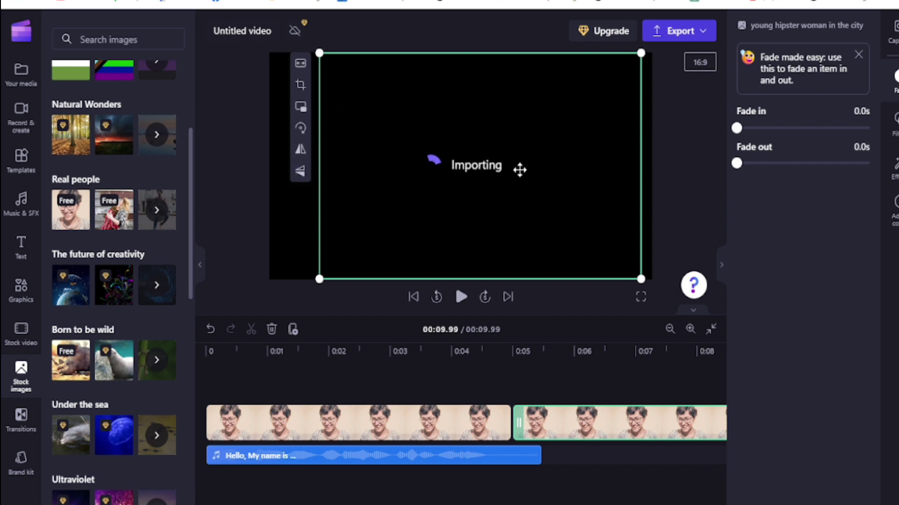
Dismiss the fade tip and briefly play the video from the start.
{"action": "left_click", "coordinate": [455, 284]}
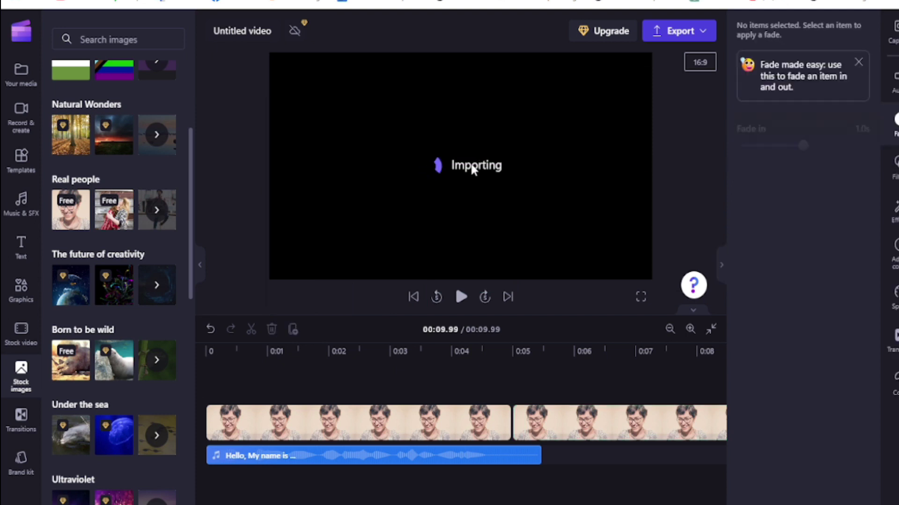
{"action": "right_click", "coordinate": [473, 169]}
{"action": "left_click", "coordinate": [590, 127]}
{"action": "left_click", "coordinate": [857, 61]}
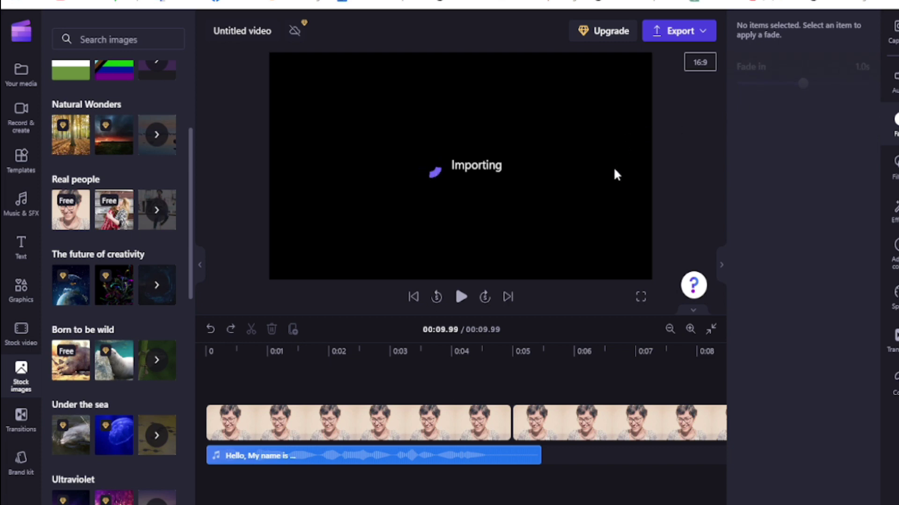
{"action": "left_click", "coordinate": [462, 298]}
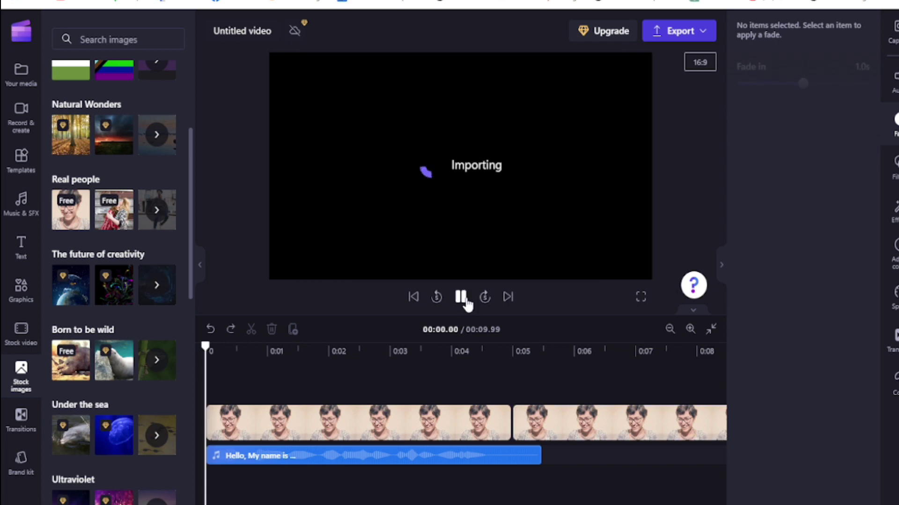
{"action": "left_click", "coordinate": [467, 304]}
Delete both stock image clips of the woman from the timeline, leaving only the voiceover.
{"action": "left_click", "coordinate": [438, 426]}
{"action": "right_click", "coordinate": [438, 426]}
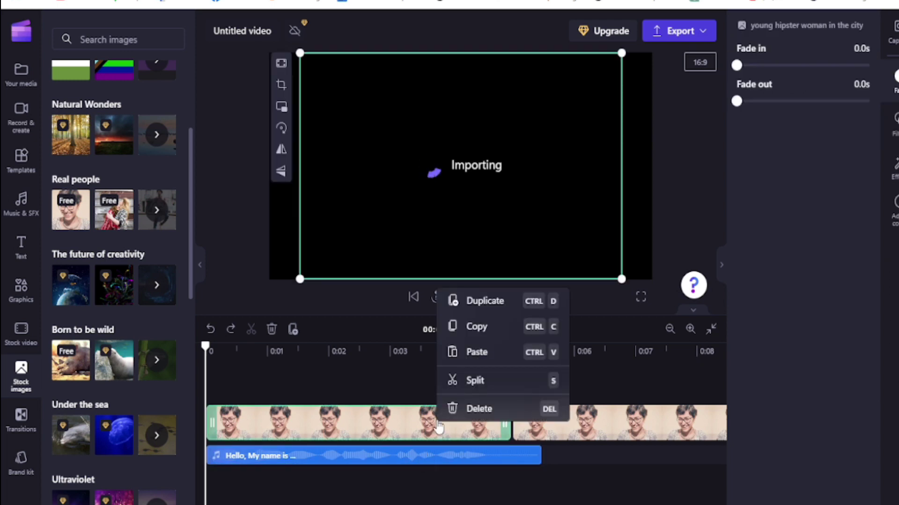
{"action": "left_click", "coordinate": [463, 409]}
{"action": "left_click", "coordinate": [531, 425]}
{"action": "right_click", "coordinate": [530, 426]}
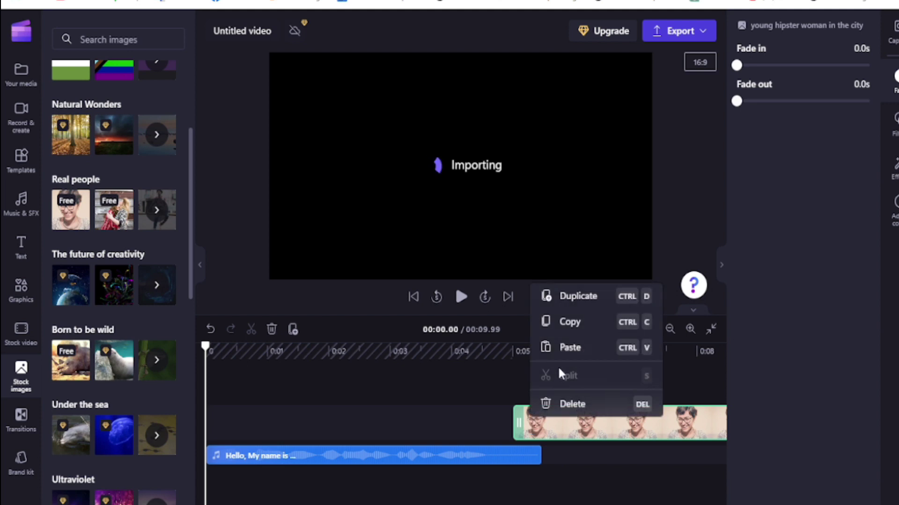
{"action": "left_click", "coordinate": [582, 405]}
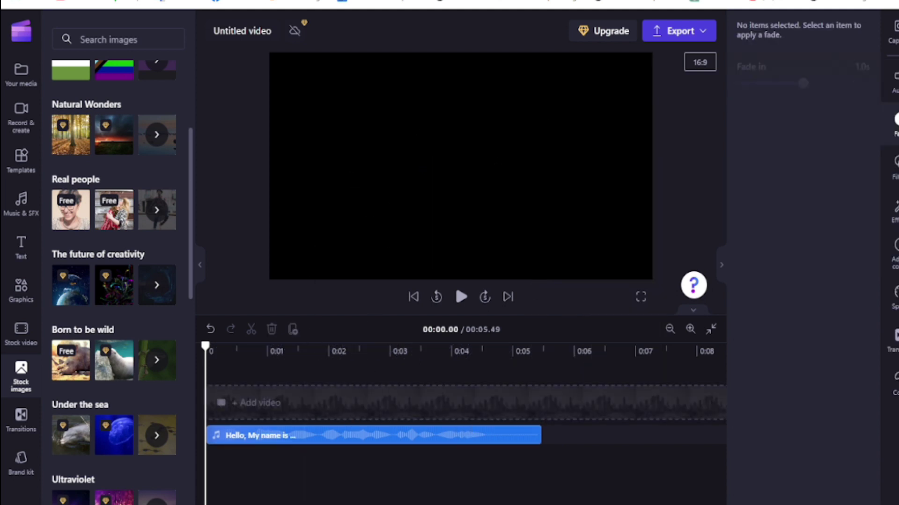
Export the video at 720p quality.
{"action": "left_click", "coordinate": [676, 33]}
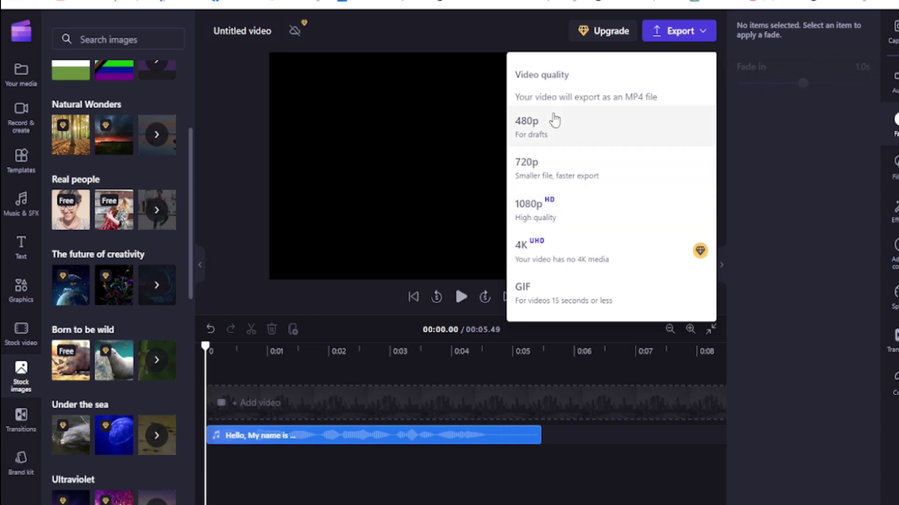
{"action": "left_click", "coordinate": [556, 174]}
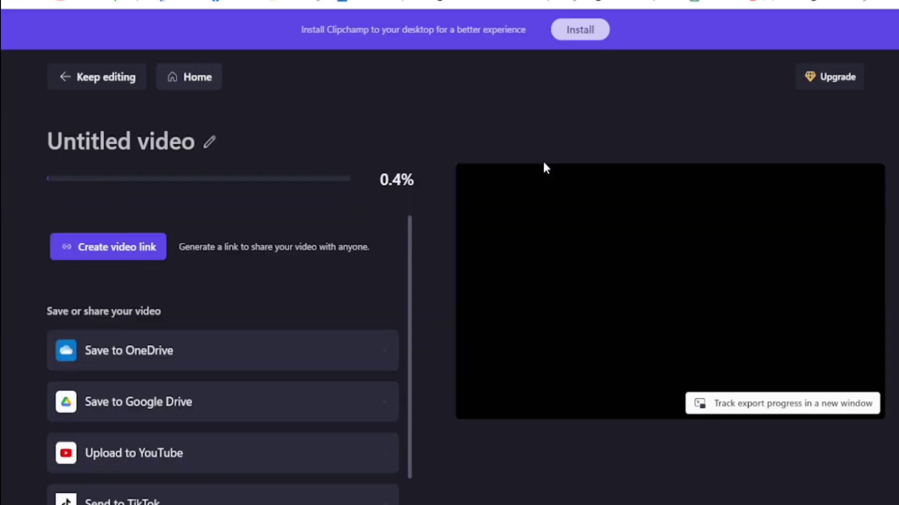